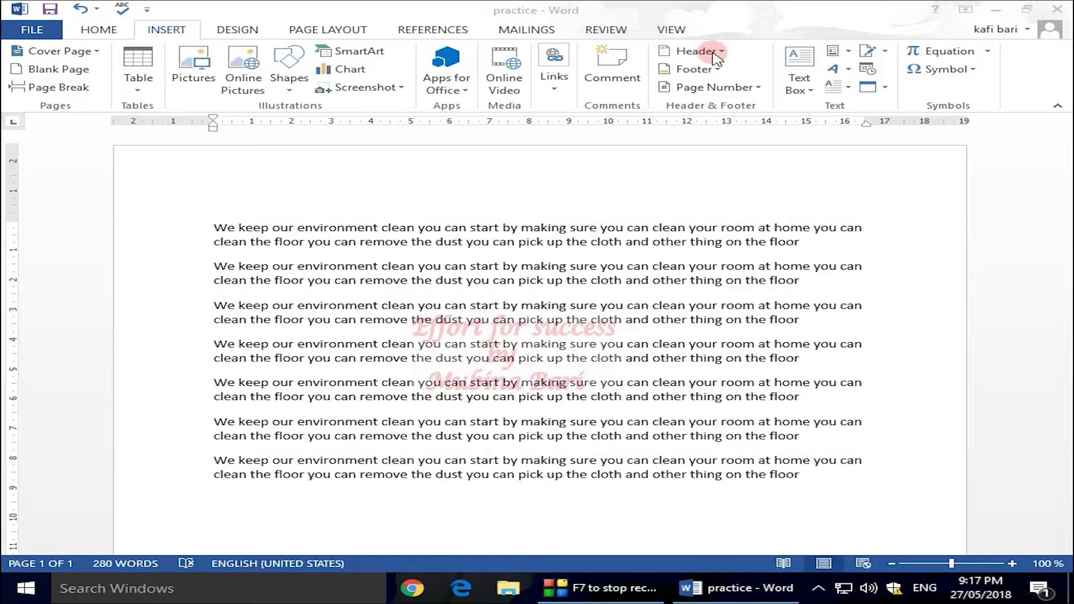
Insert the built-in Integral header with LEARN HAPPILY in its left cell, and close header editing.
click(711, 50)
click(720, 55)
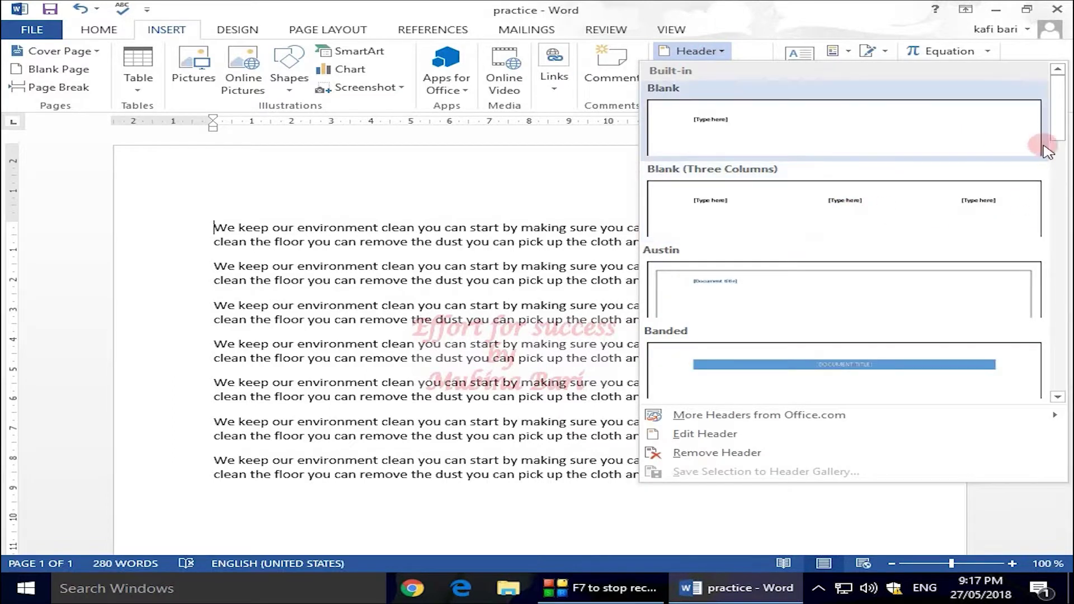
drag(1059, 132, 1066, 254)
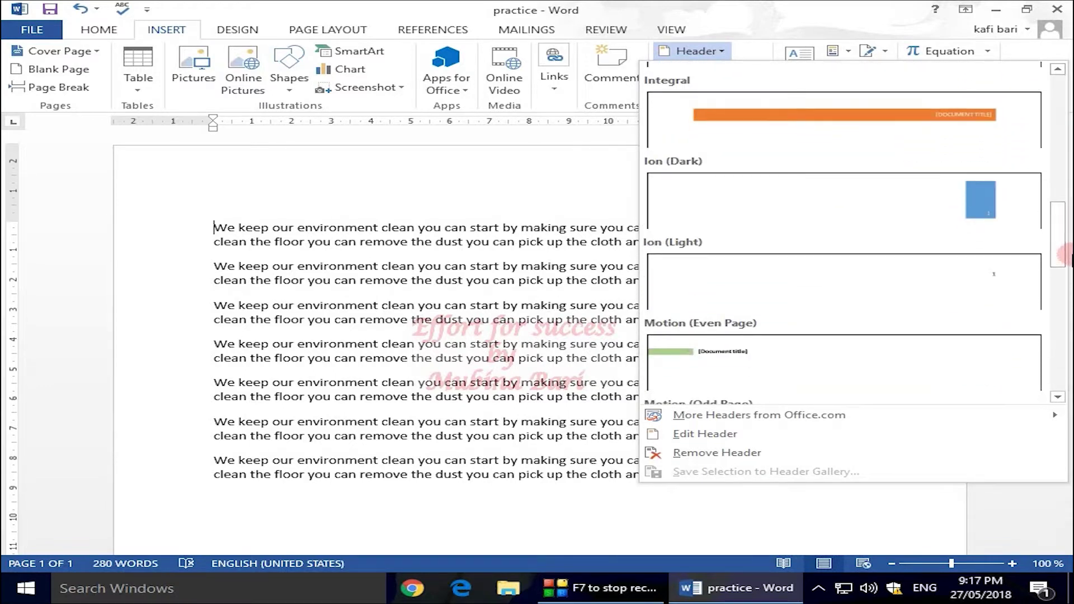
mouse_move(804, 422)
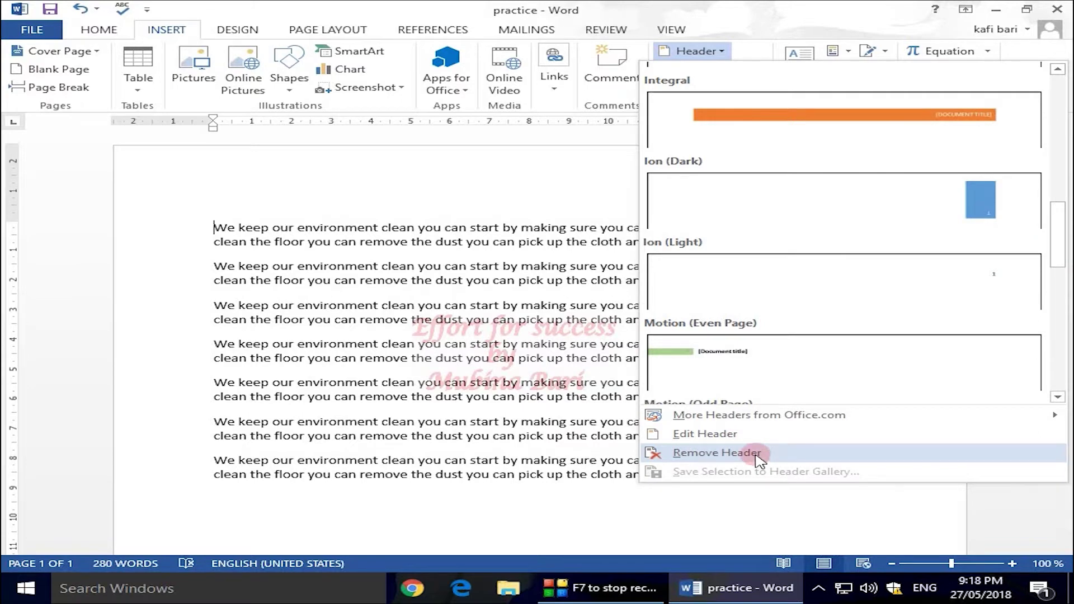
scroll(1060, 210, up, 3)
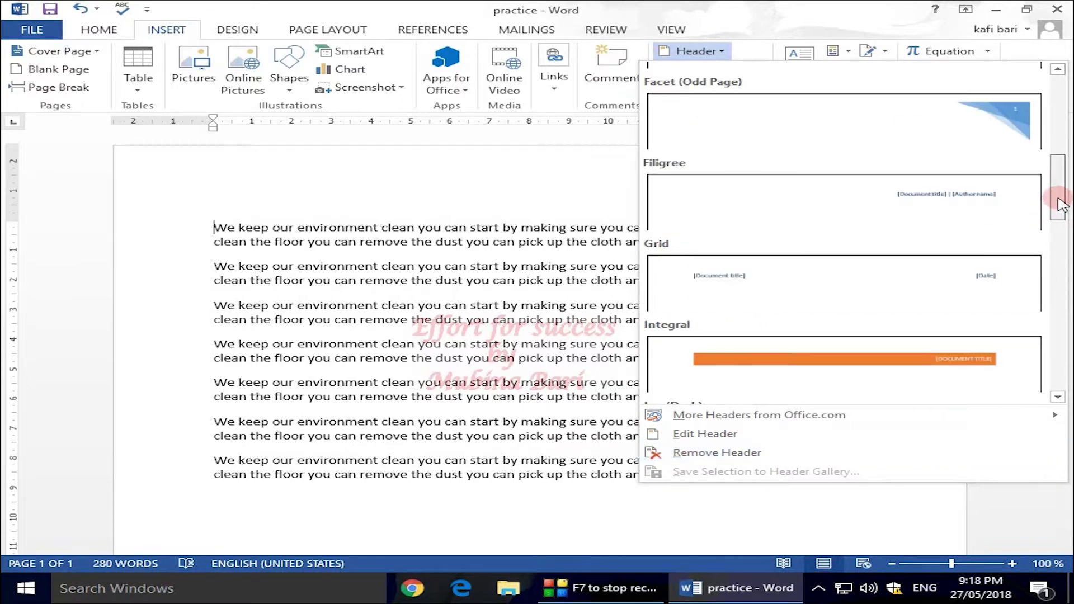
scroll(1061, 205, up, 1)
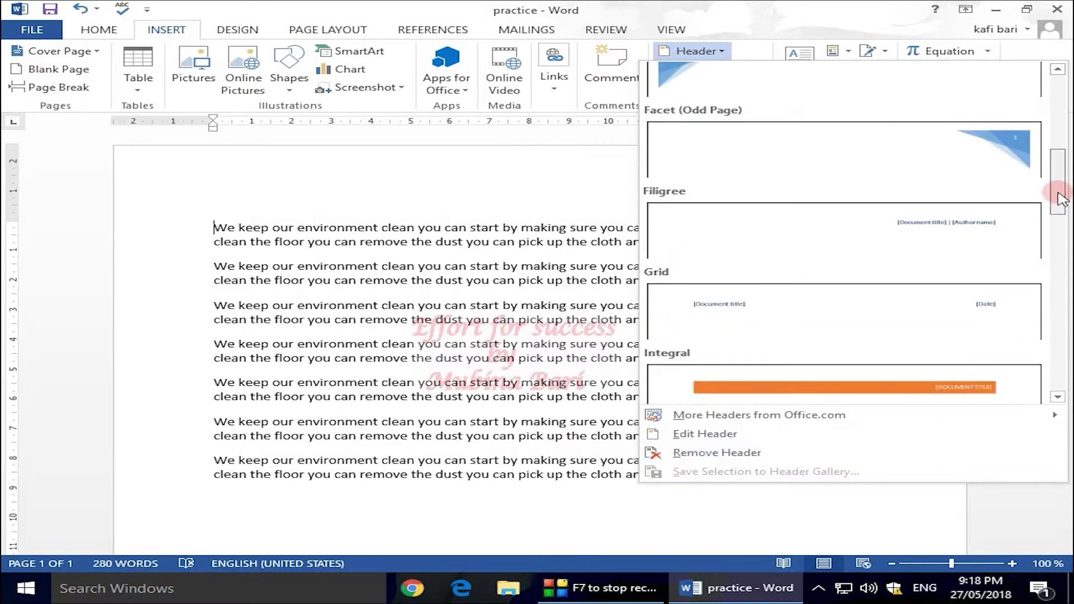
click(811, 391)
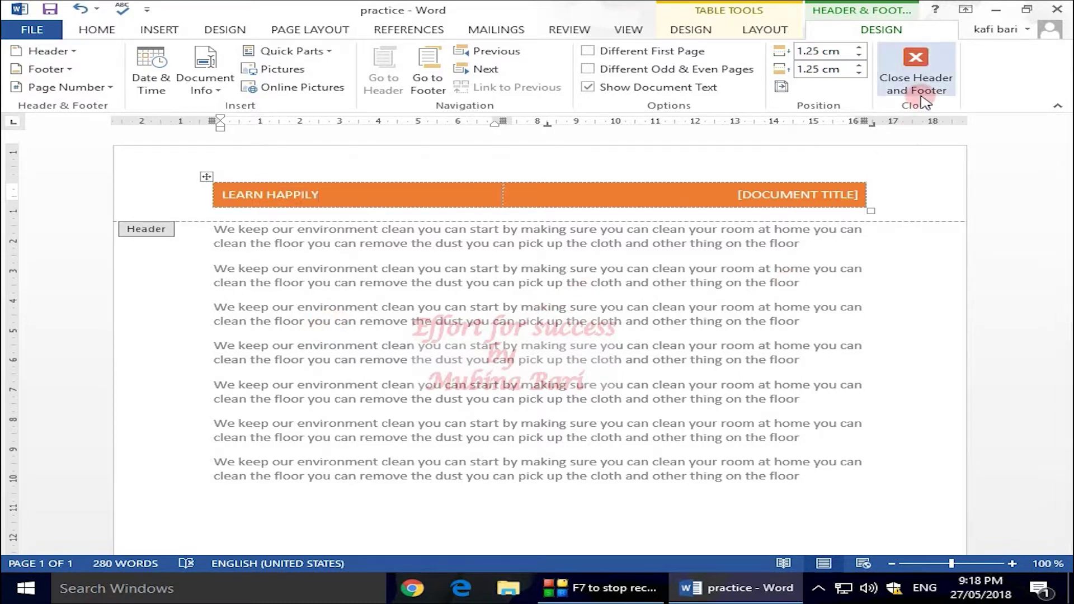
click(919, 101)
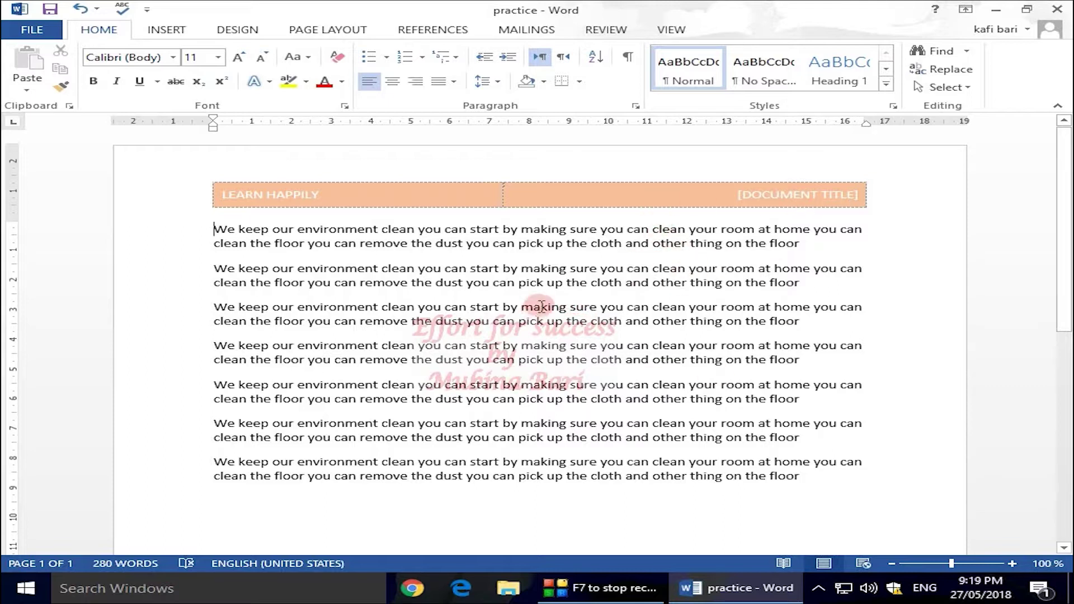
Insert two blank pages after the last paragraph of the text.
click(804, 480)
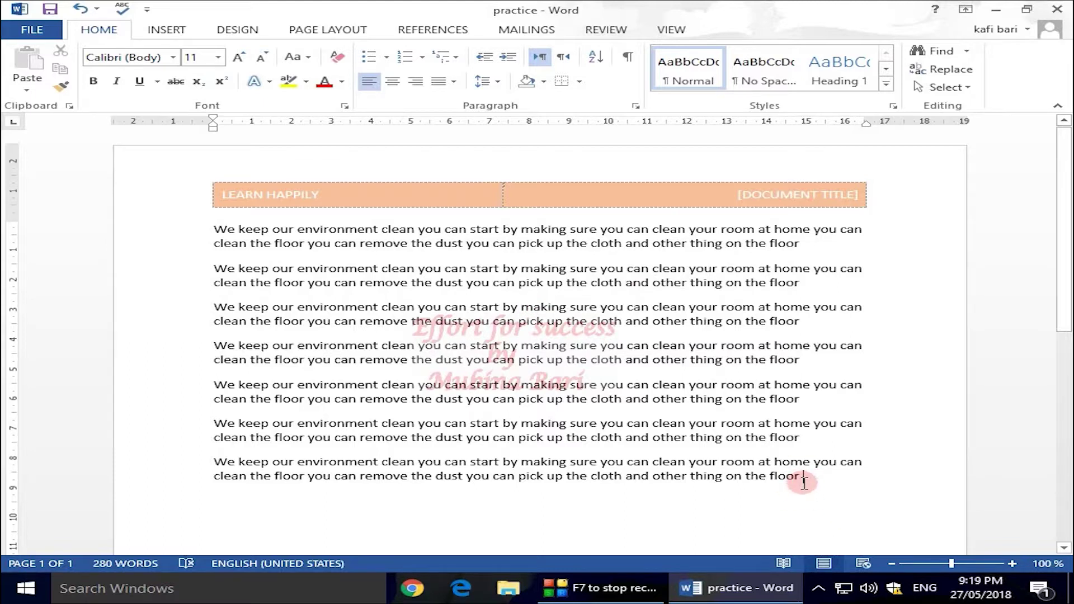
click(165, 29)
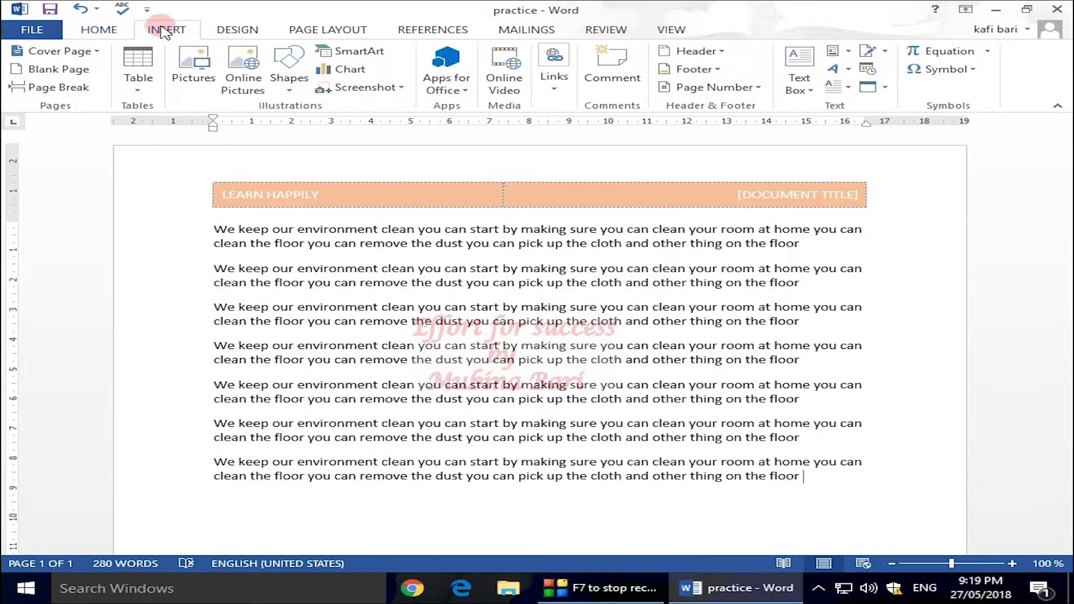
click(25, 90)
click(48, 69)
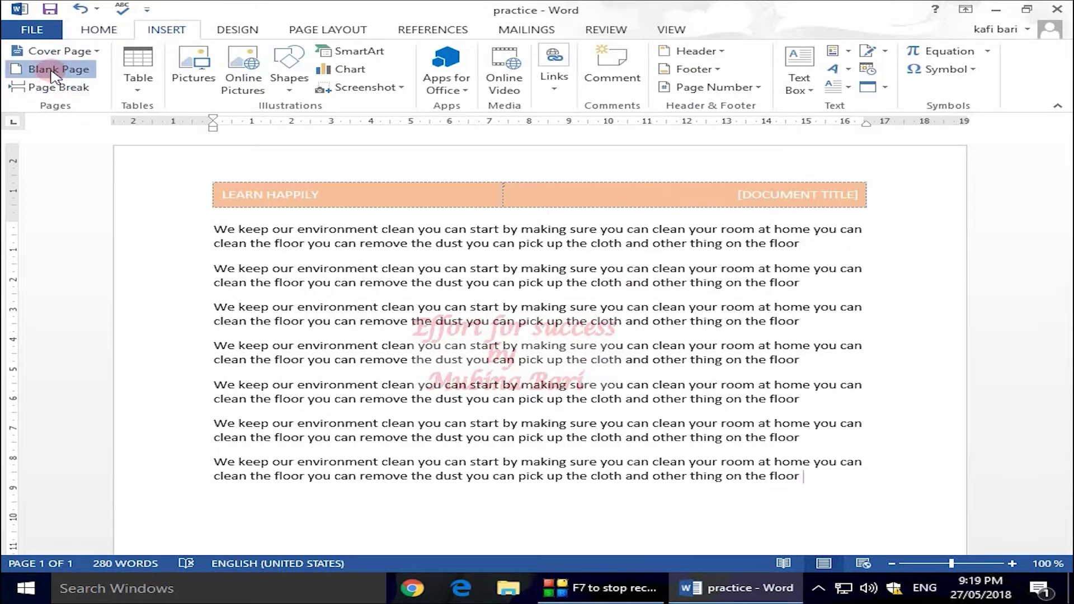
drag(1062, 336, 1043, 223)
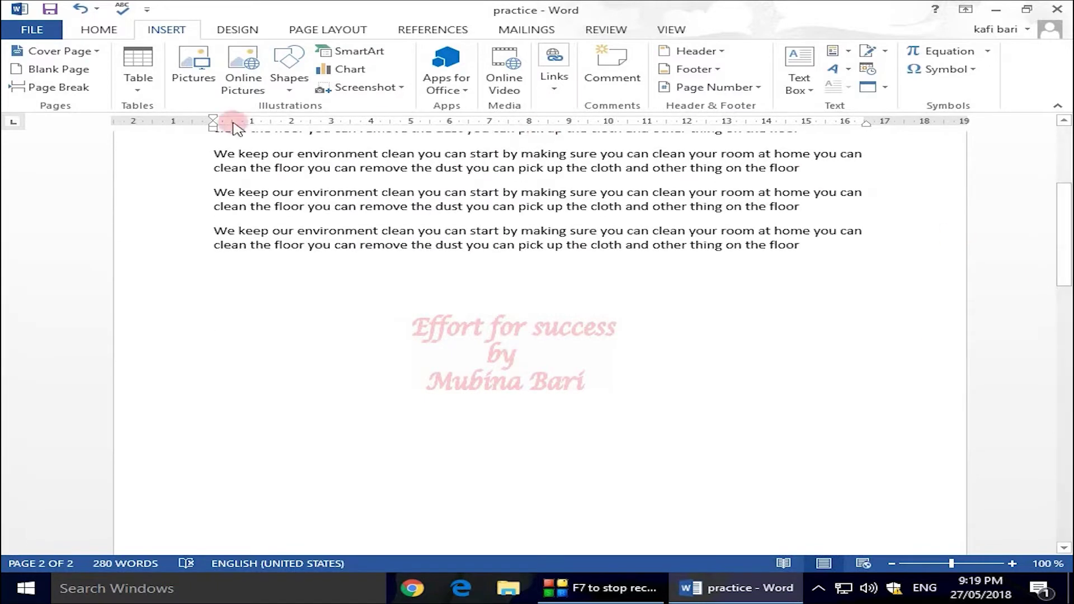
click(51, 70)
drag(1067, 398, 1065, 147)
click(1048, 563)
key(Escape)
Open the orange header on the first page for editing and place the cursor in its LEARN HAPPILY cell.
click(626, 77)
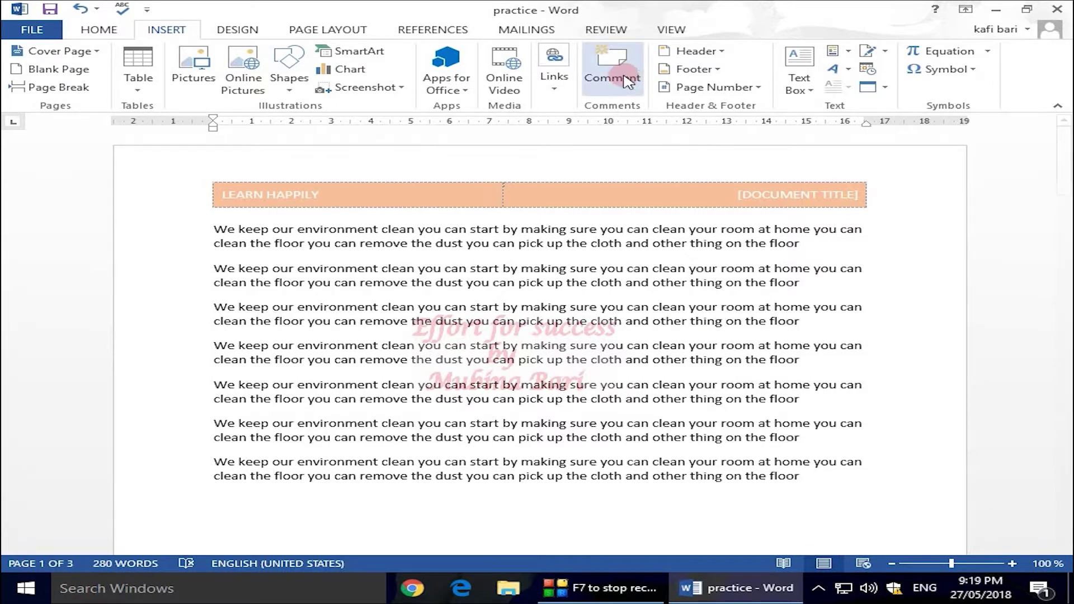
click(695, 53)
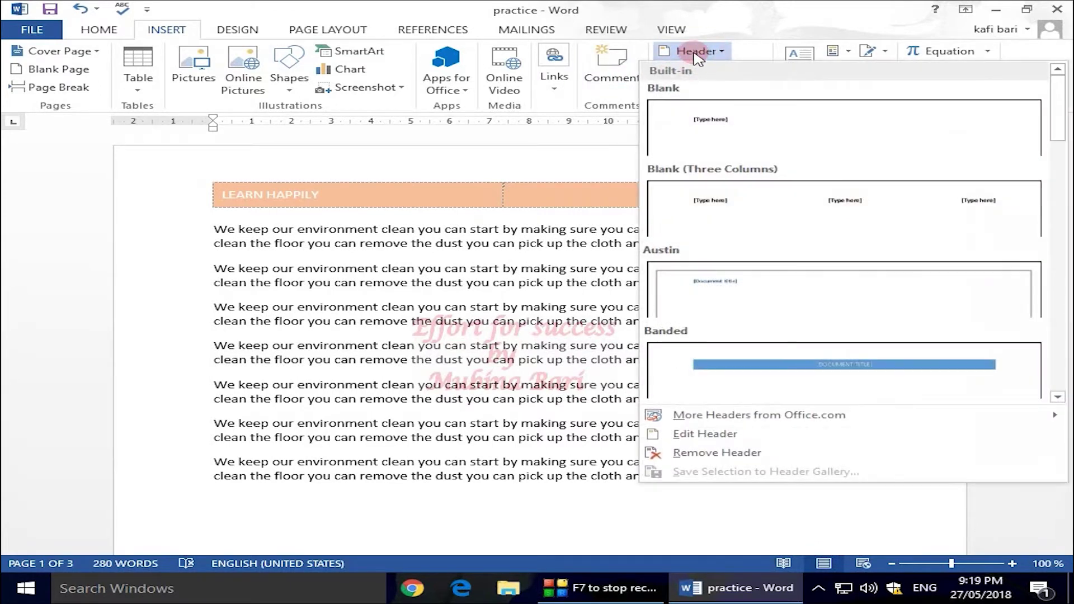
click(564, 203)
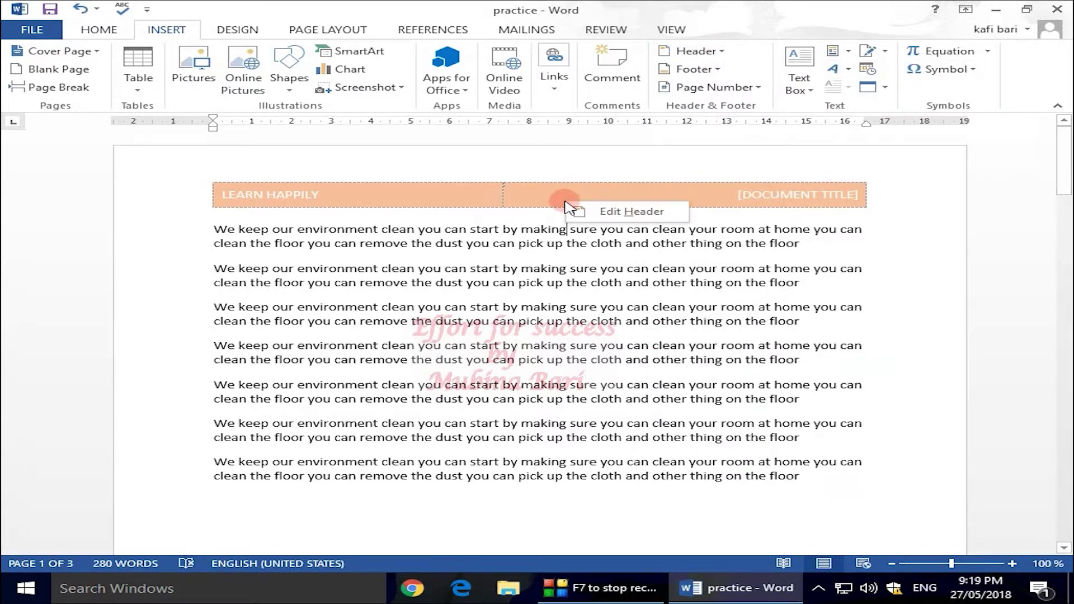
click(612, 213)
click(613, 213)
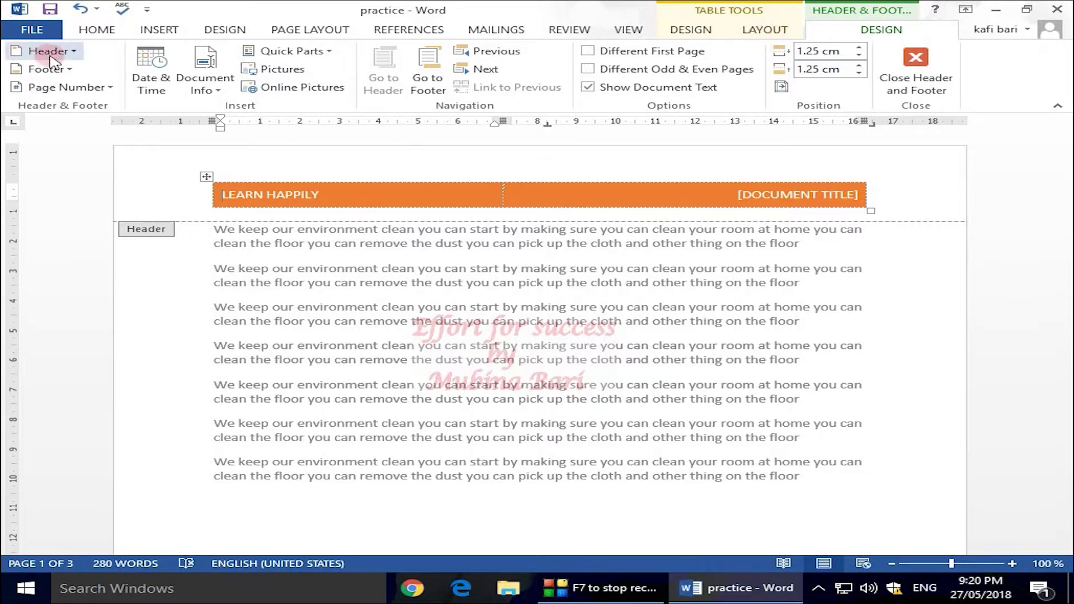
click(78, 53)
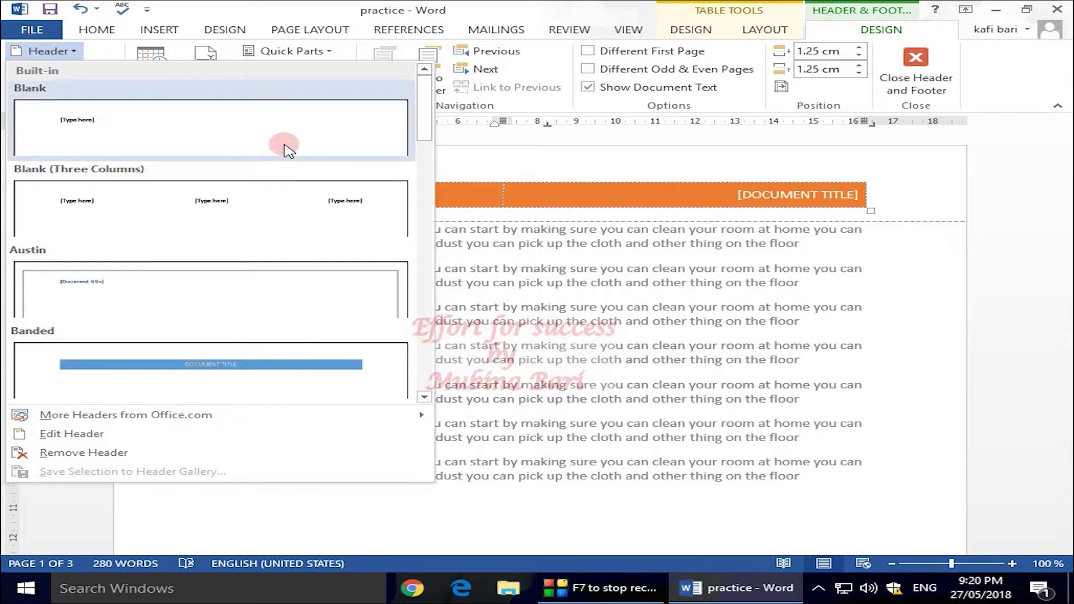
click(450, 160)
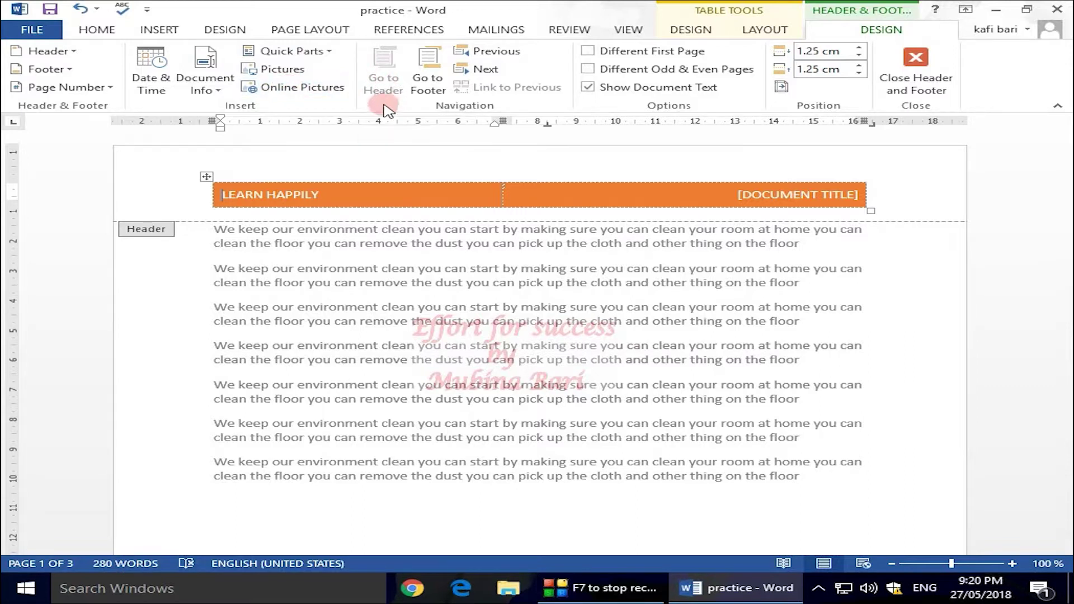
click(366, 192)
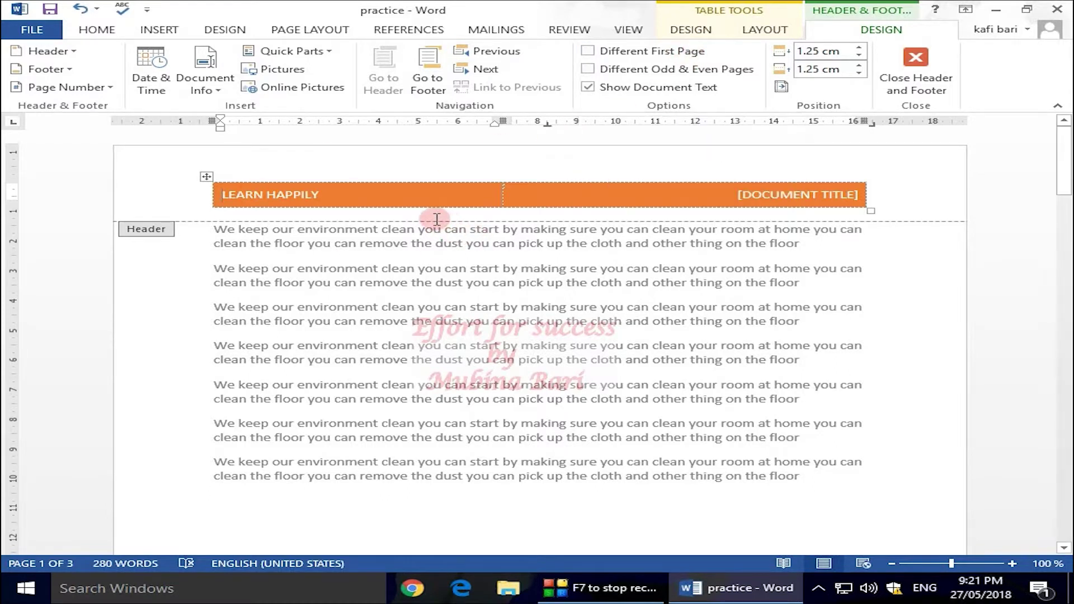
Enable a different header and footer for the first page and check the headers on the other pages.
click(588, 51)
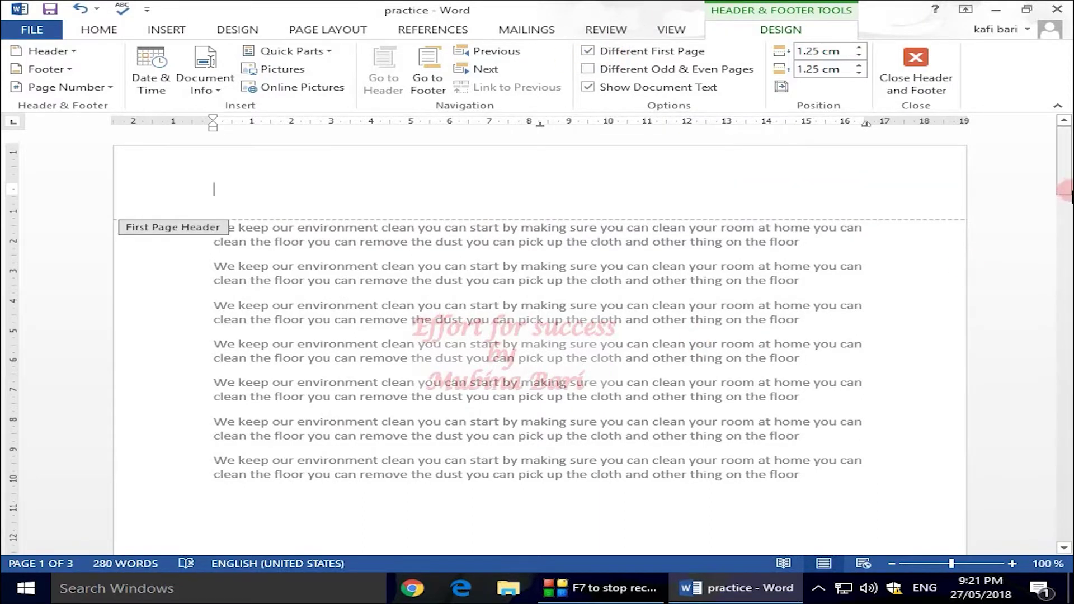
drag(1064, 187, 1066, 273)
drag(1066, 272, 1061, 167)
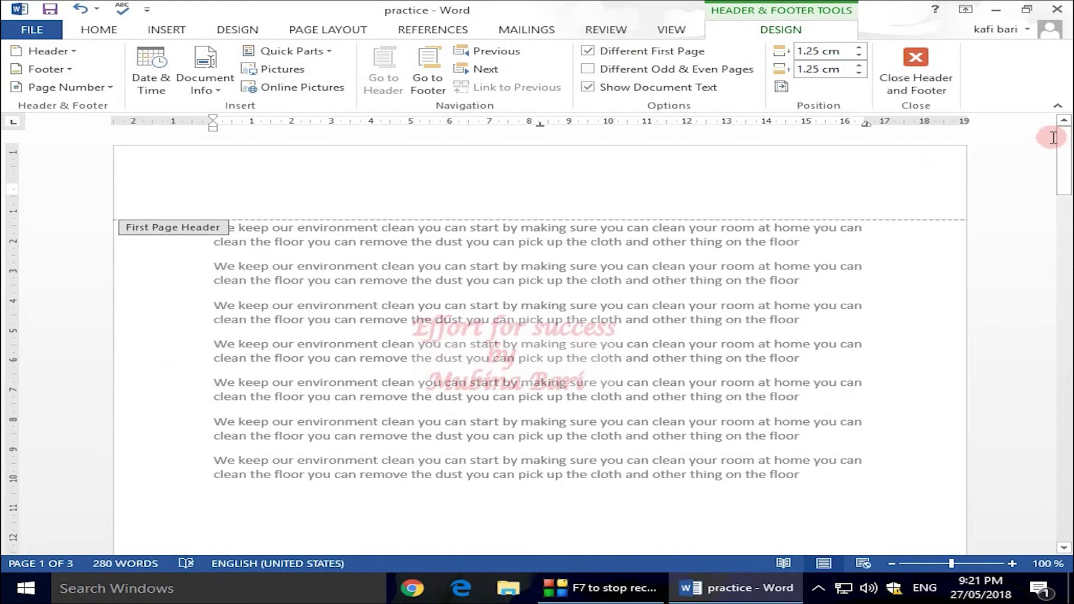
Insert the Banded header on the first page and add the text "Title page" beneath its title band.
click(70, 50)
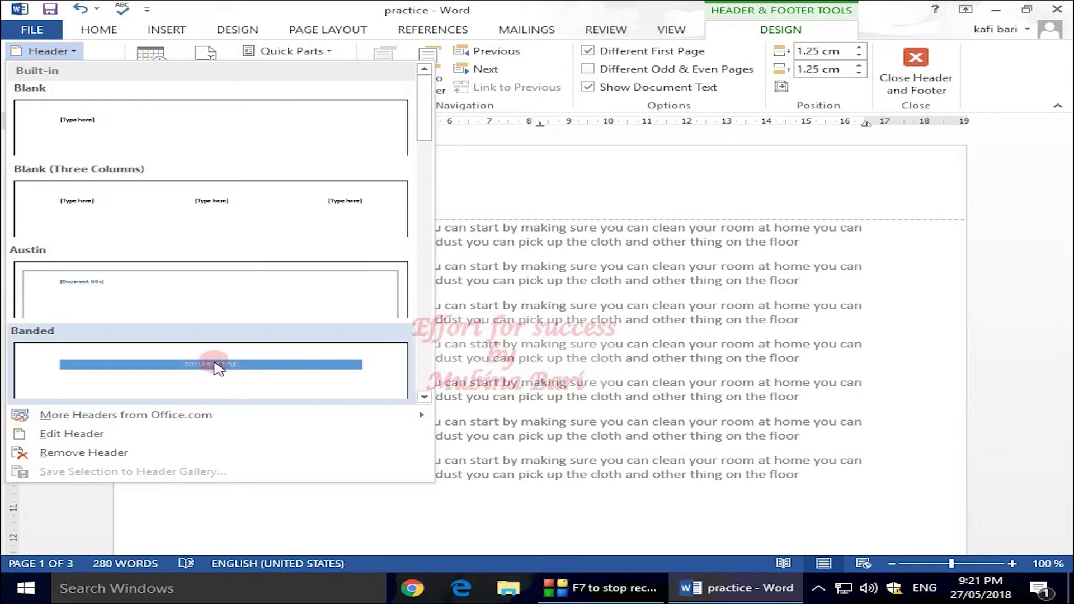
click(294, 374)
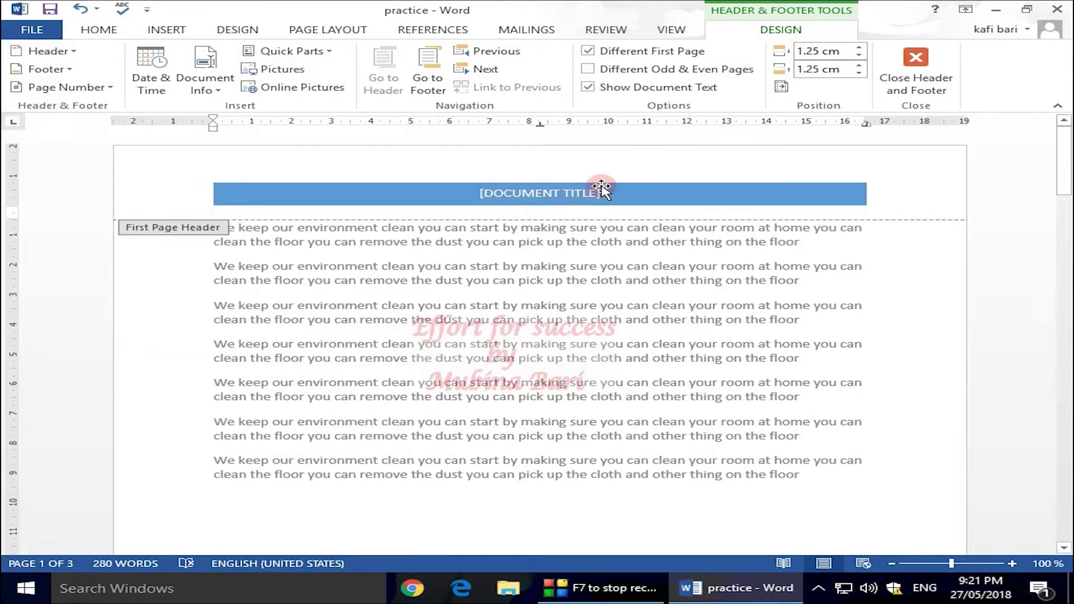
click(265, 212)
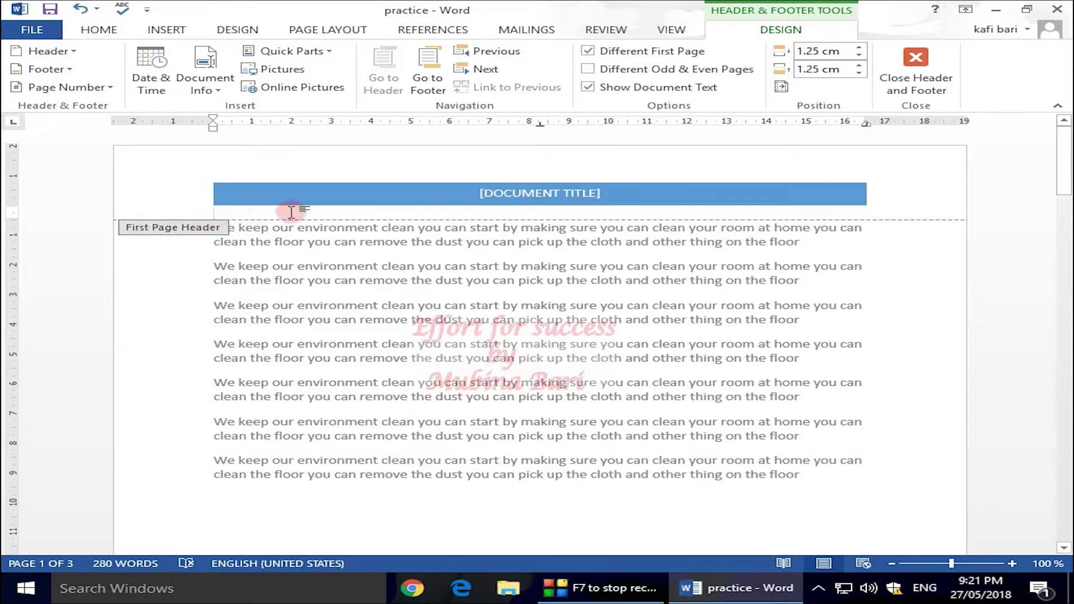
text(Title page)
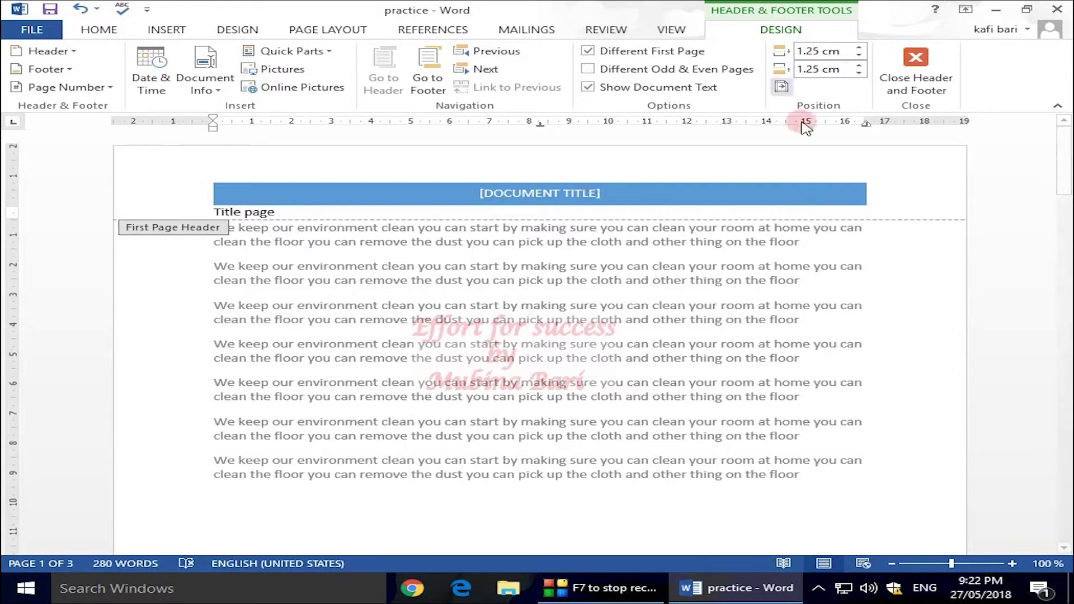
Set the header distance from the page top to 1.5 cm and the footer distance from the bottom to 1.2 cm.
click(859, 49)
click(859, 48)
click(859, 48)
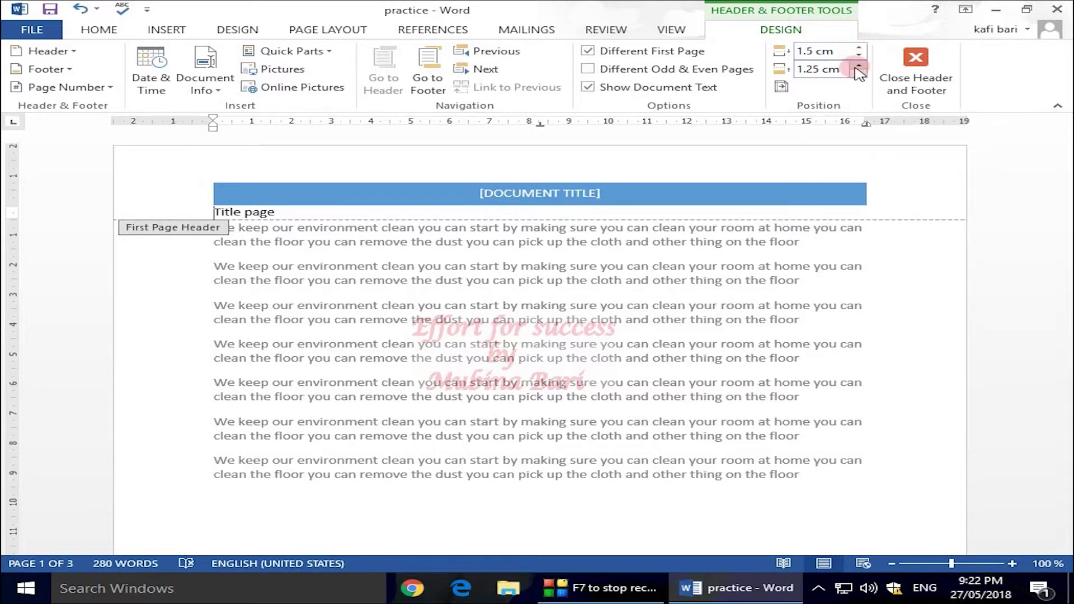
click(858, 72)
Insert the built-in Filigree footer on the first page and view it at the page end.
click(382, 200)
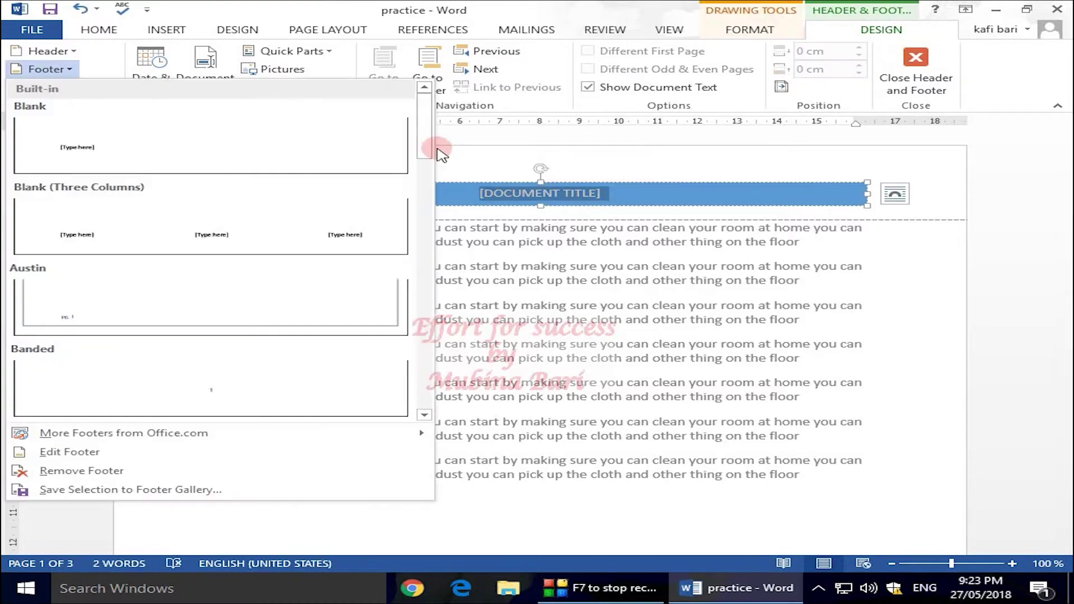
drag(426, 152, 426, 230)
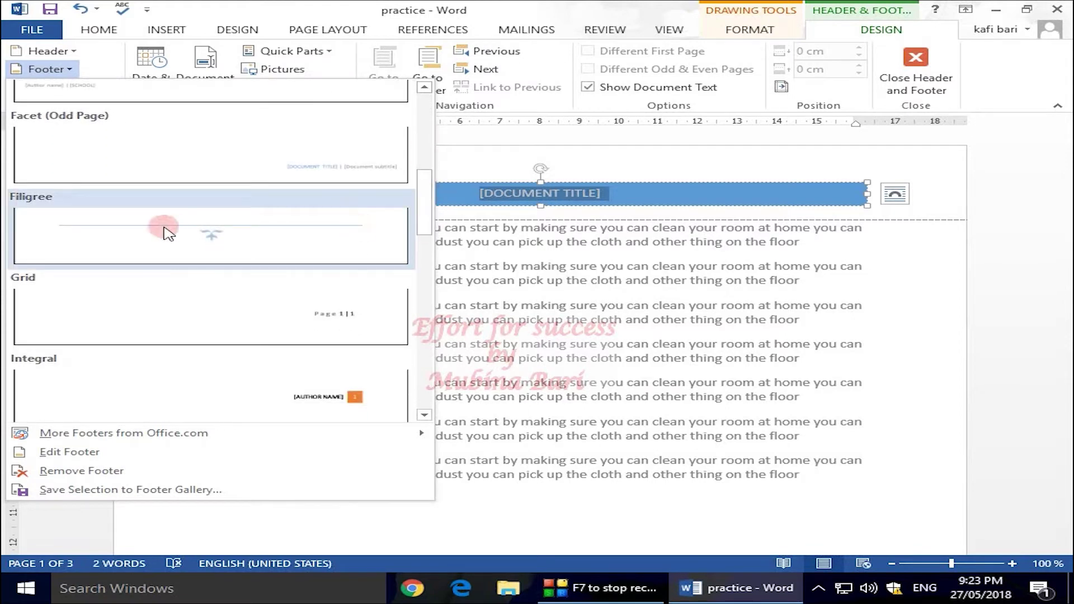
click(214, 238)
double_click(212, 233)
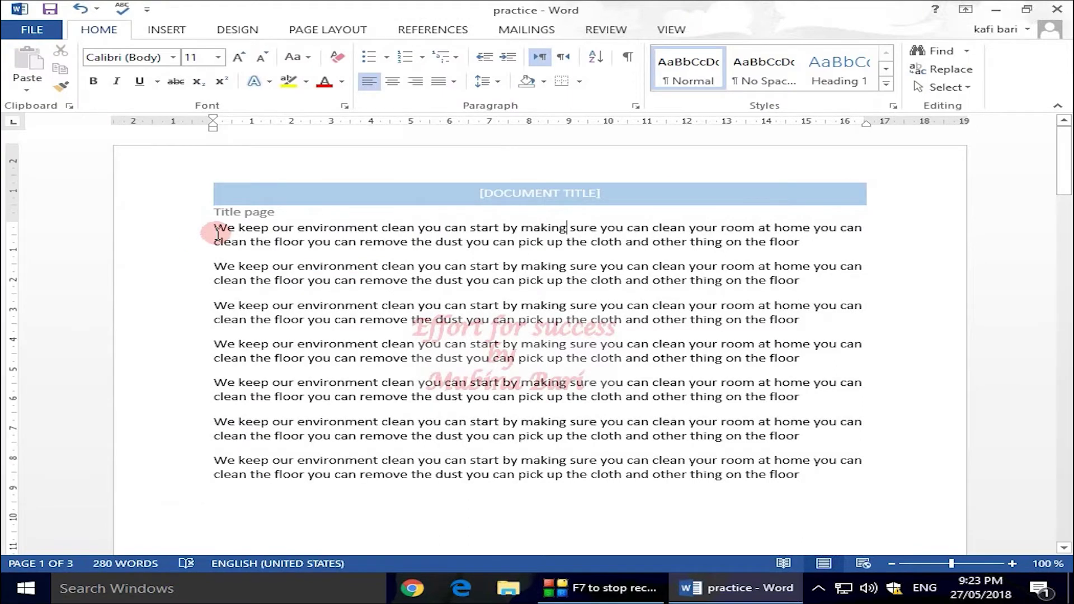
drag(1065, 168, 1068, 288)
click(526, 272)
drag(1065, 288, 1040, 515)
click(606, 51)
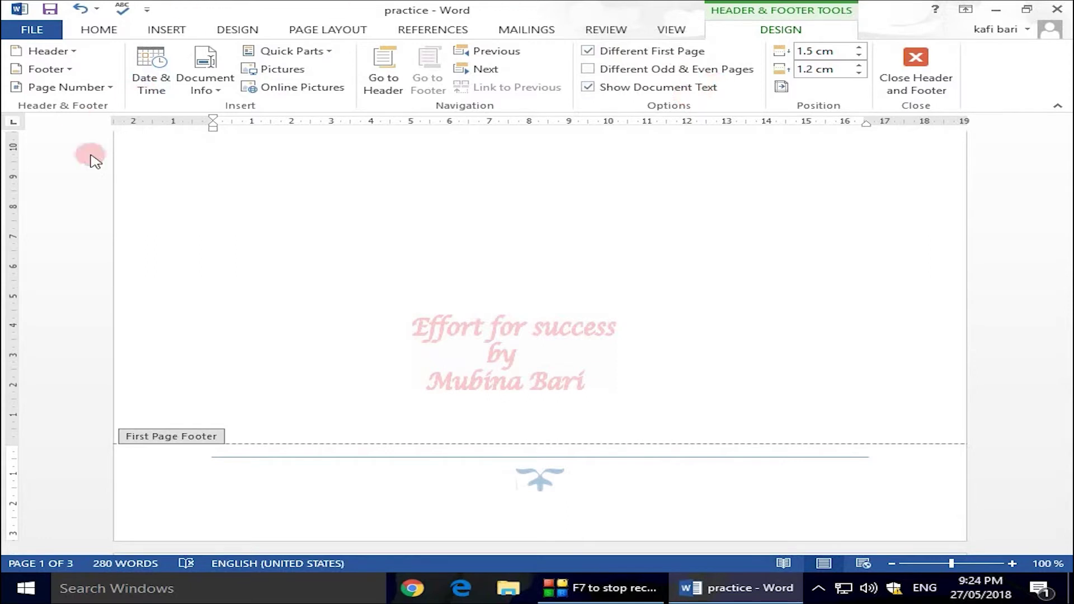
Insert the Blank (Three Columns) footer on page 2, separate from the first-page footer.
click(56, 69)
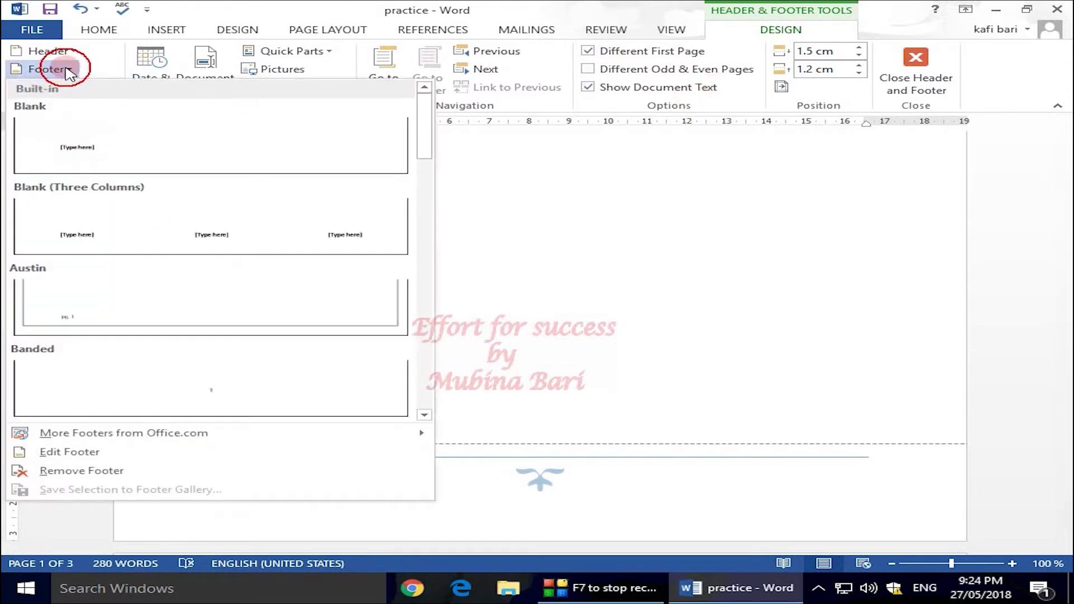
click(439, 168)
drag(1064, 240, 1064, 381)
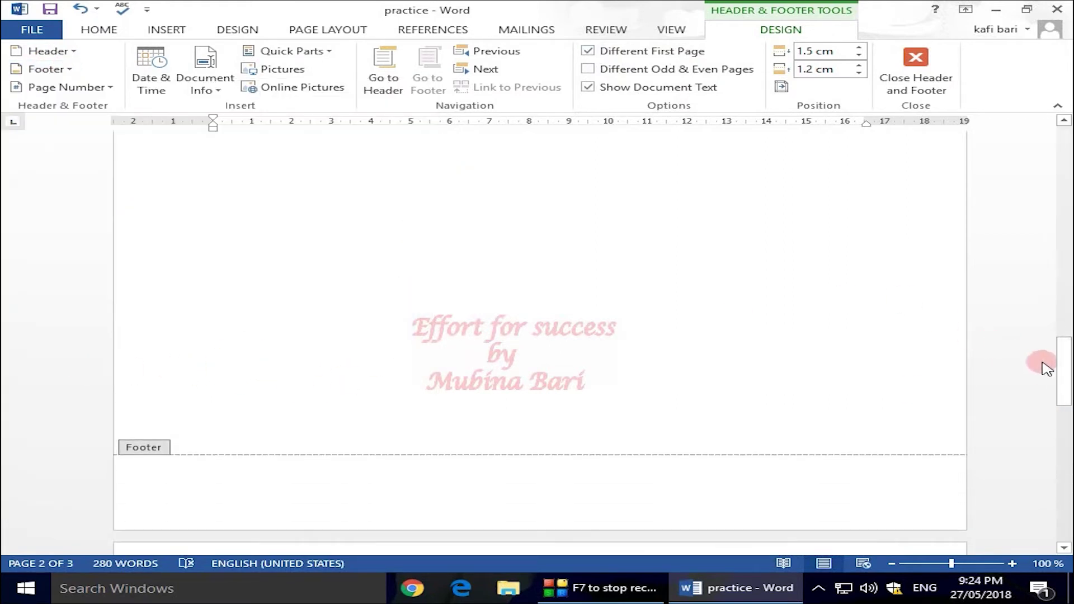
double_click(566, 324)
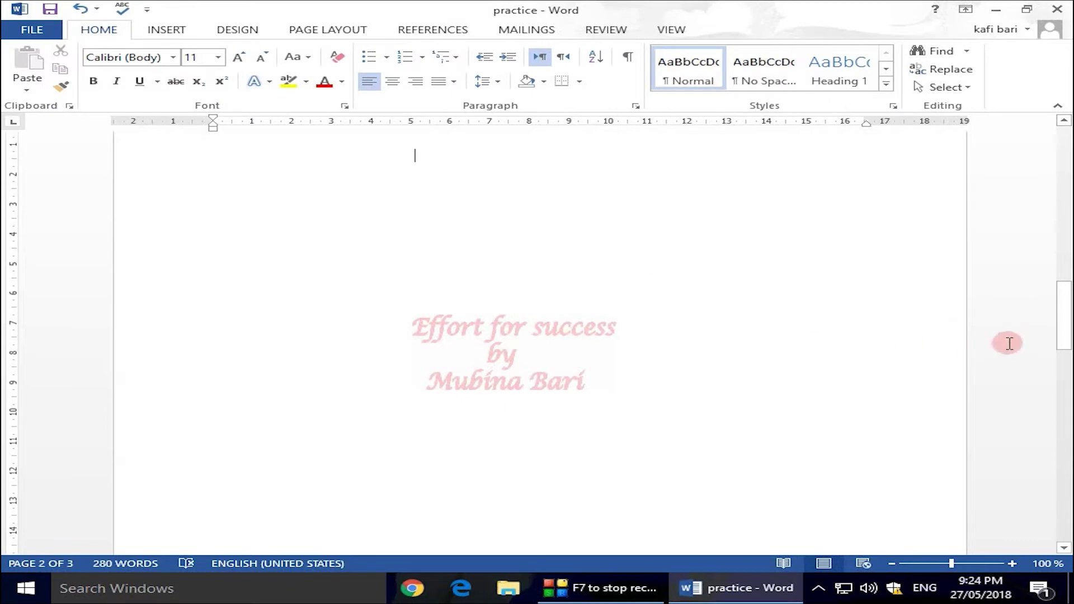
drag(1065, 340, 1066, 258)
click(166, 29)
click(690, 69)
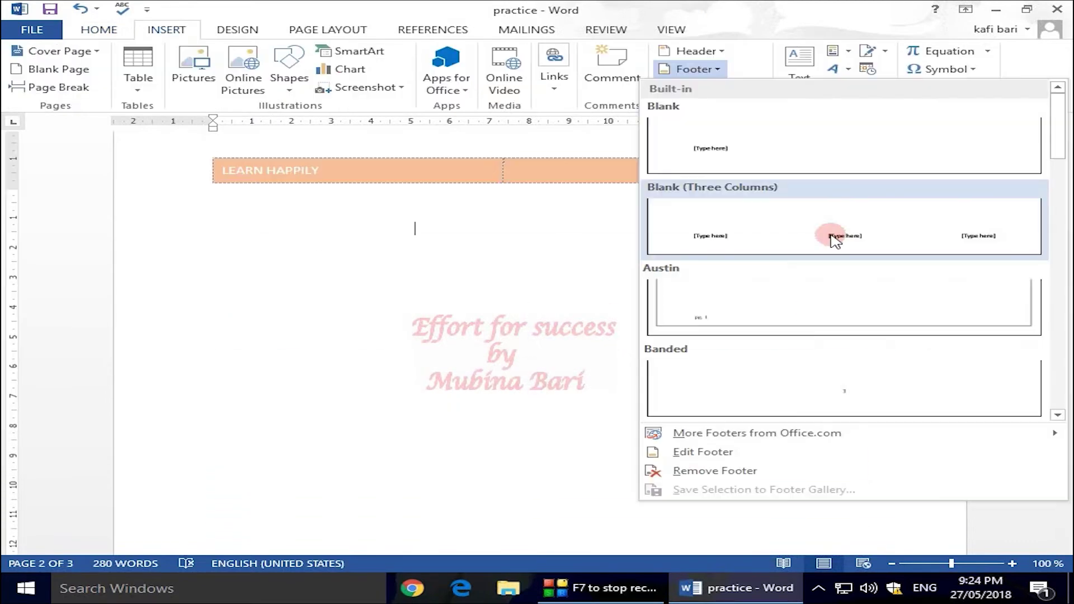
click(831, 238)
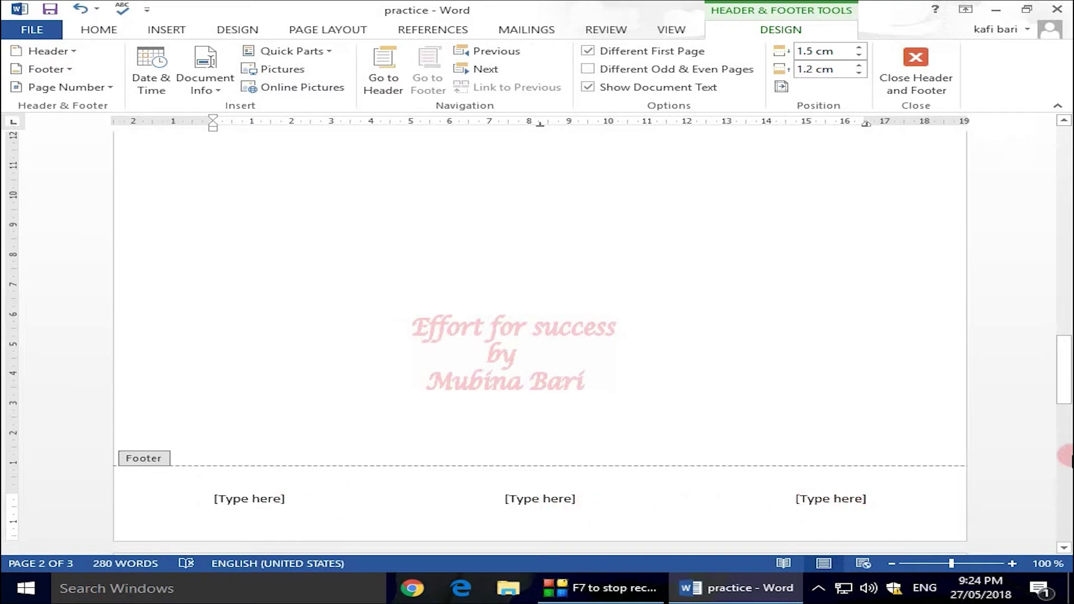
drag(1061, 376, 998, 150)
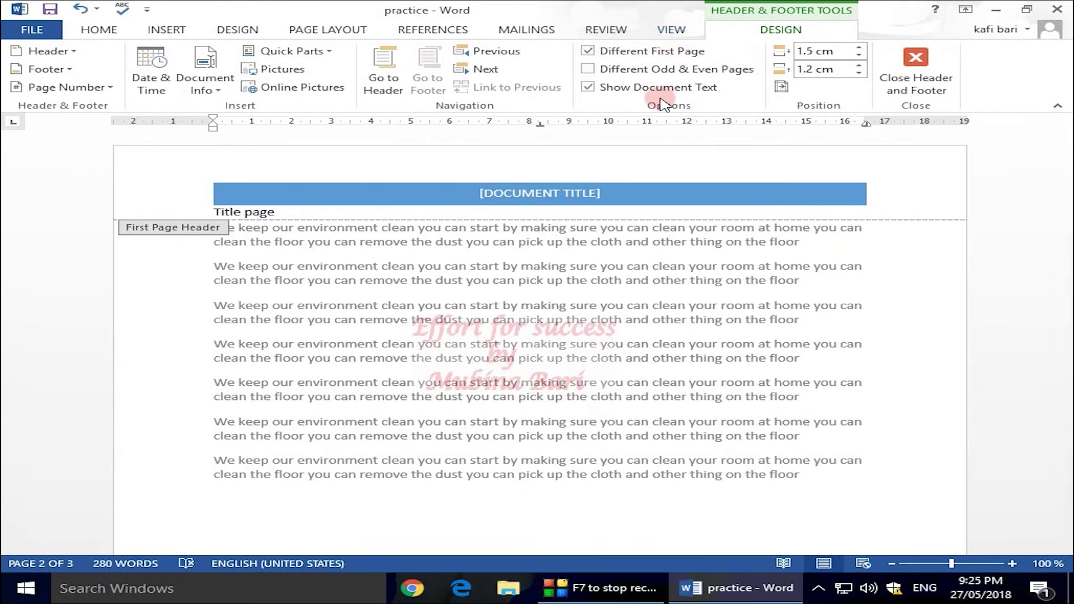
click(588, 87)
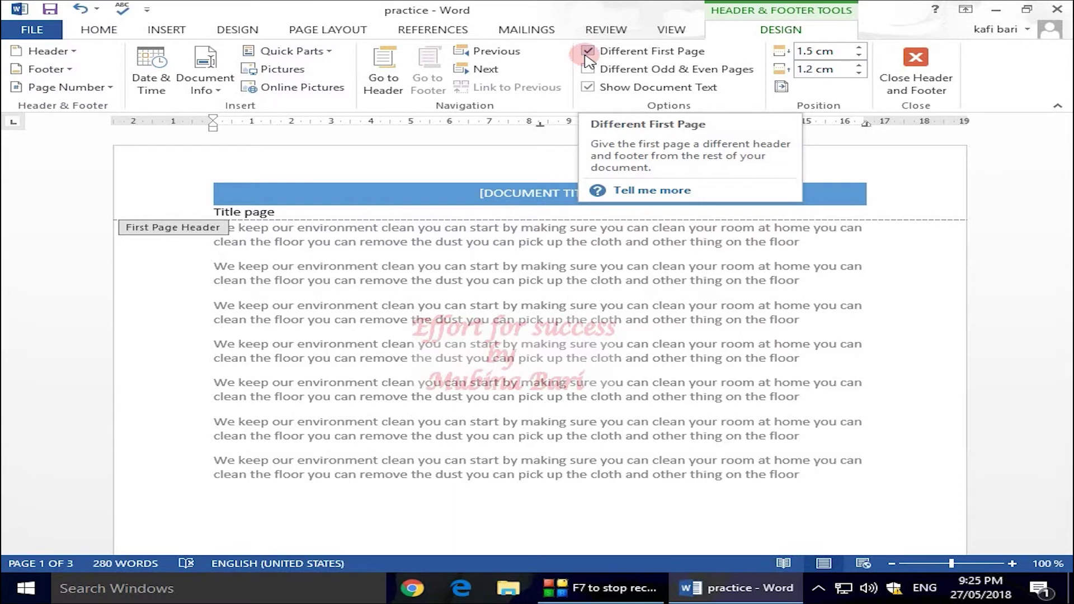
click(559, 193)
click(765, 33)
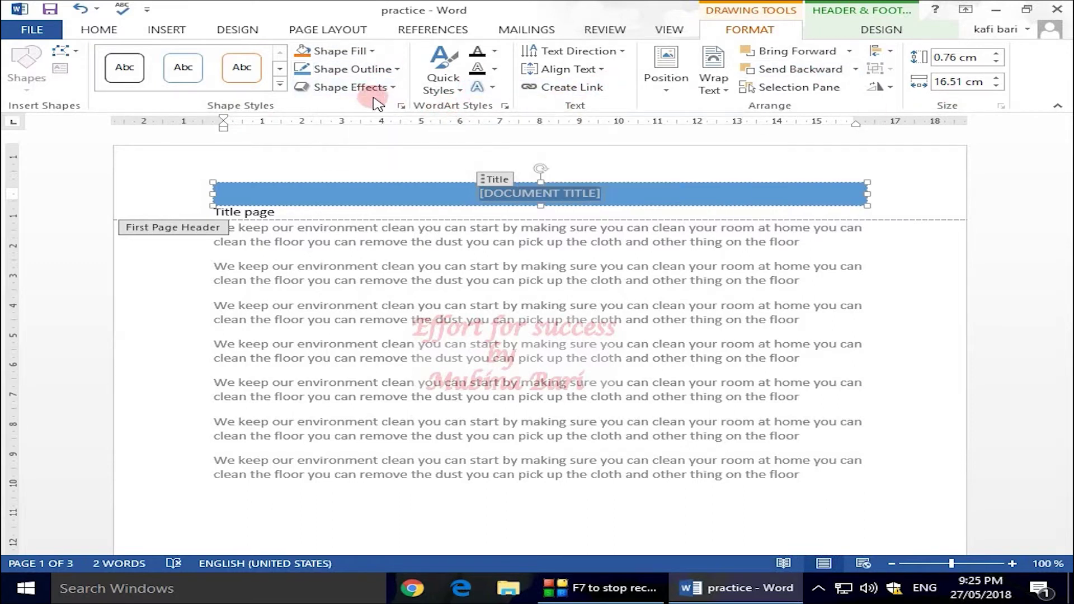
Insert page numbers at the bottom of the page in the Plain Number 3 style and check them in the footers.
click(166, 28)
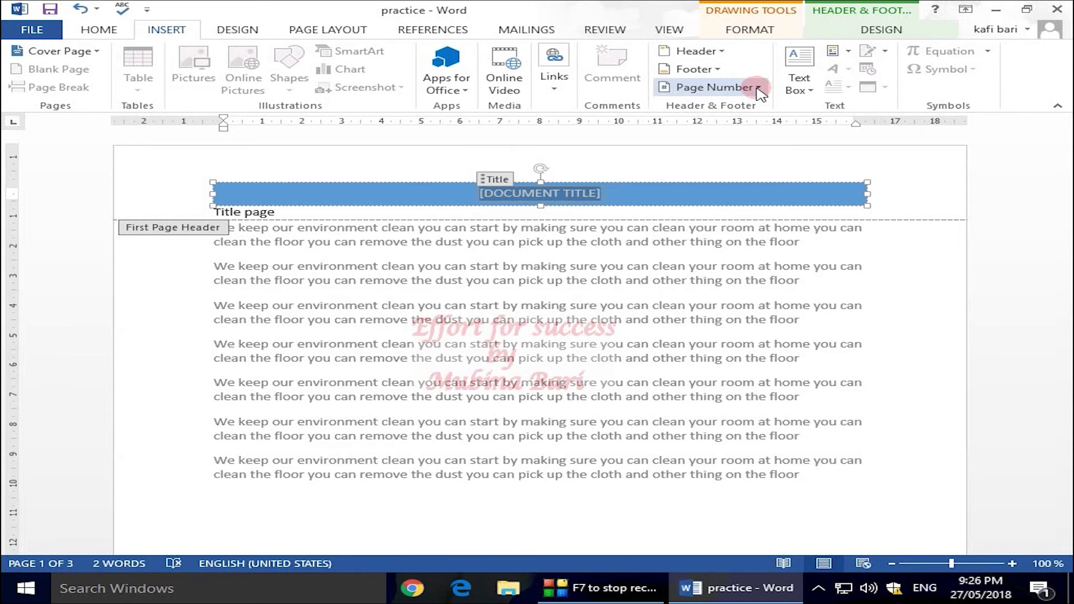
click(758, 89)
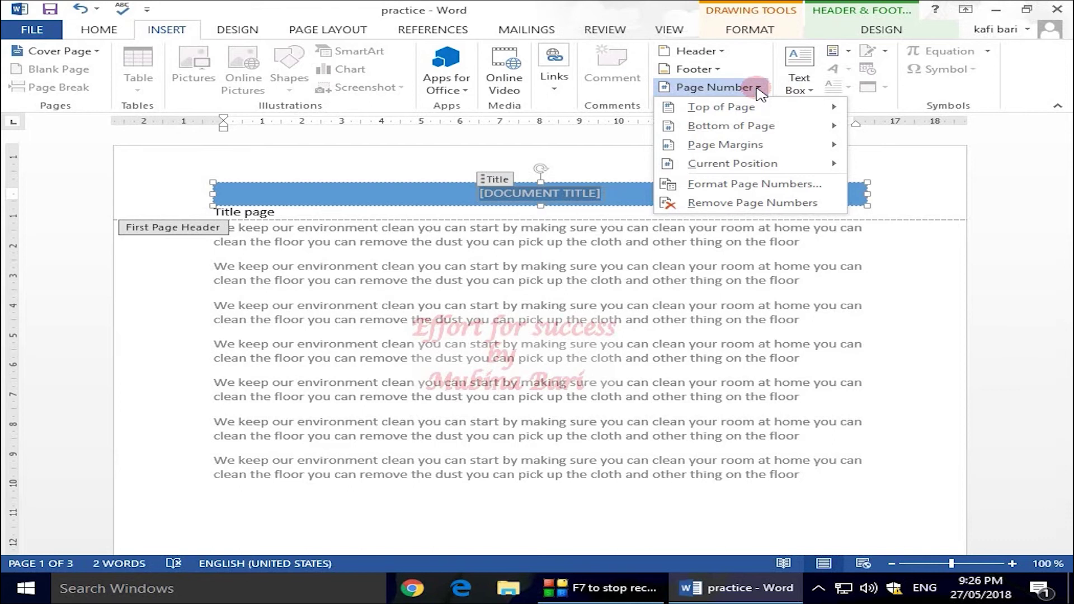
click(715, 109)
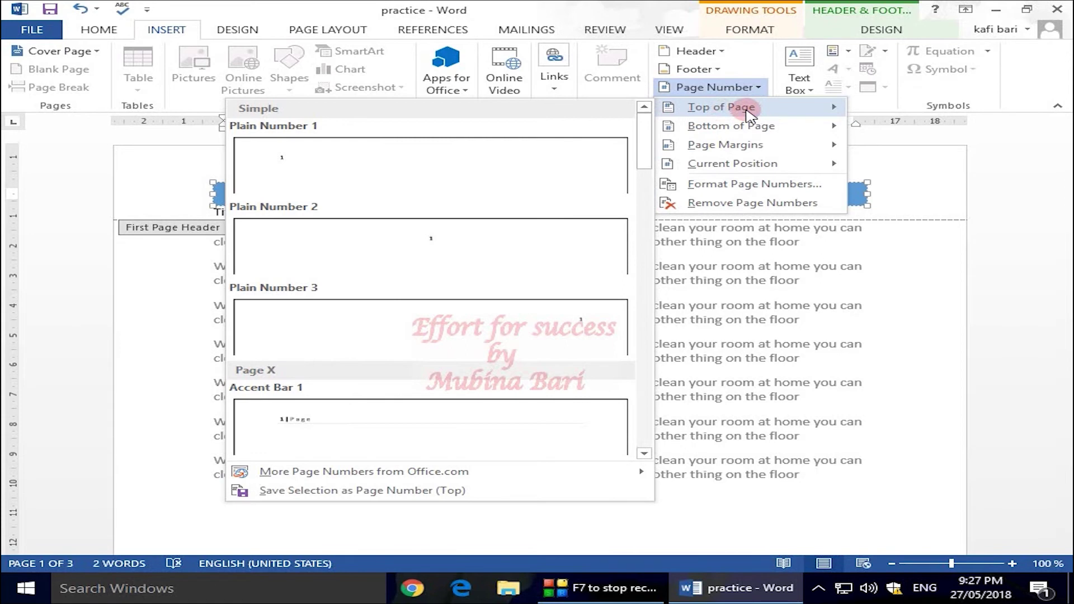
mouse_move(751, 130)
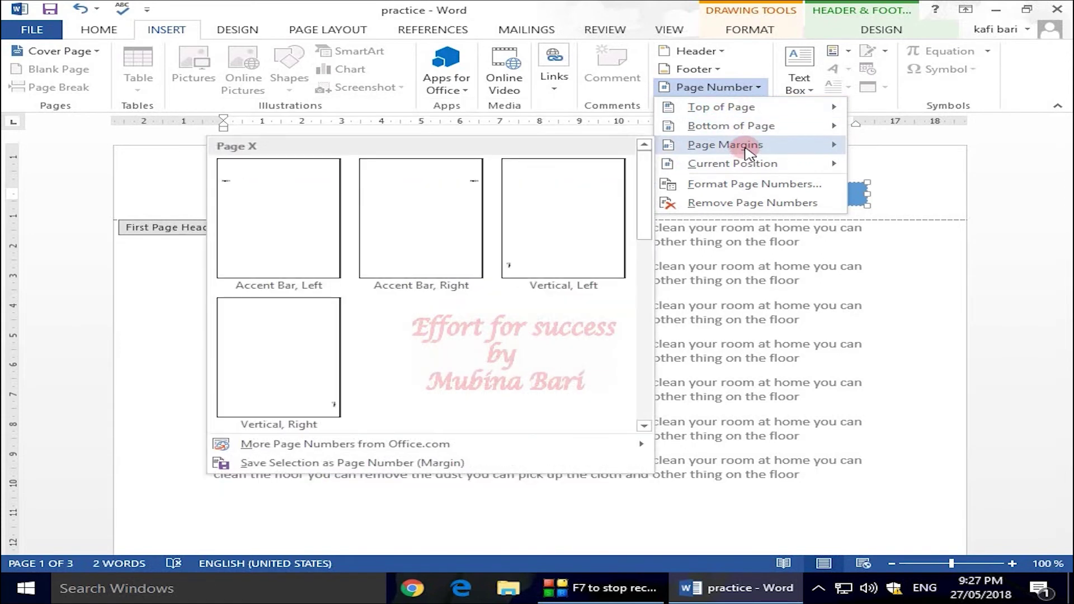
mouse_move(762, 168)
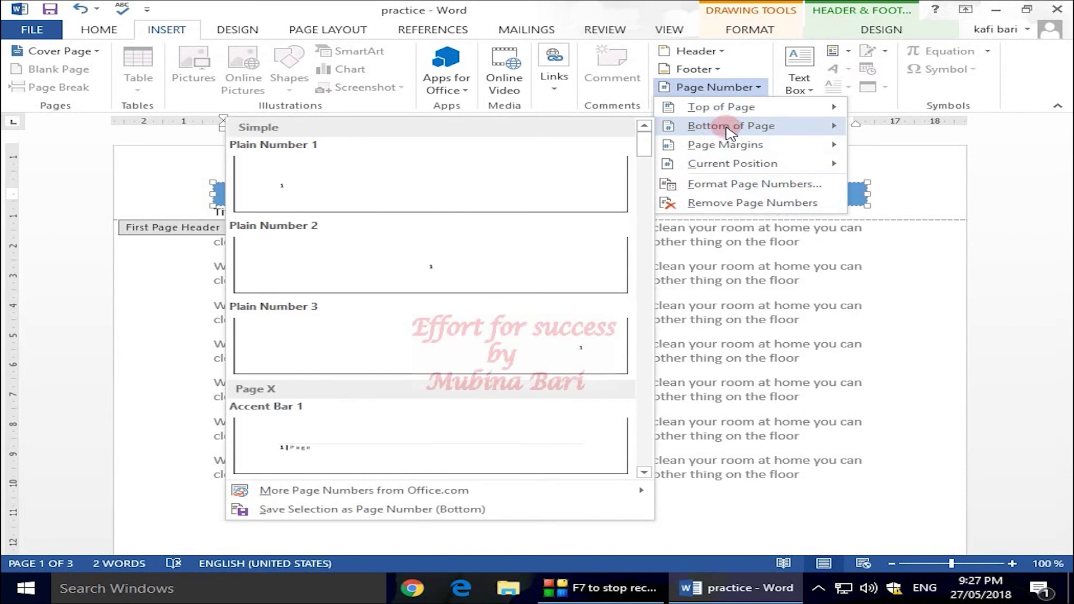
click(313, 307)
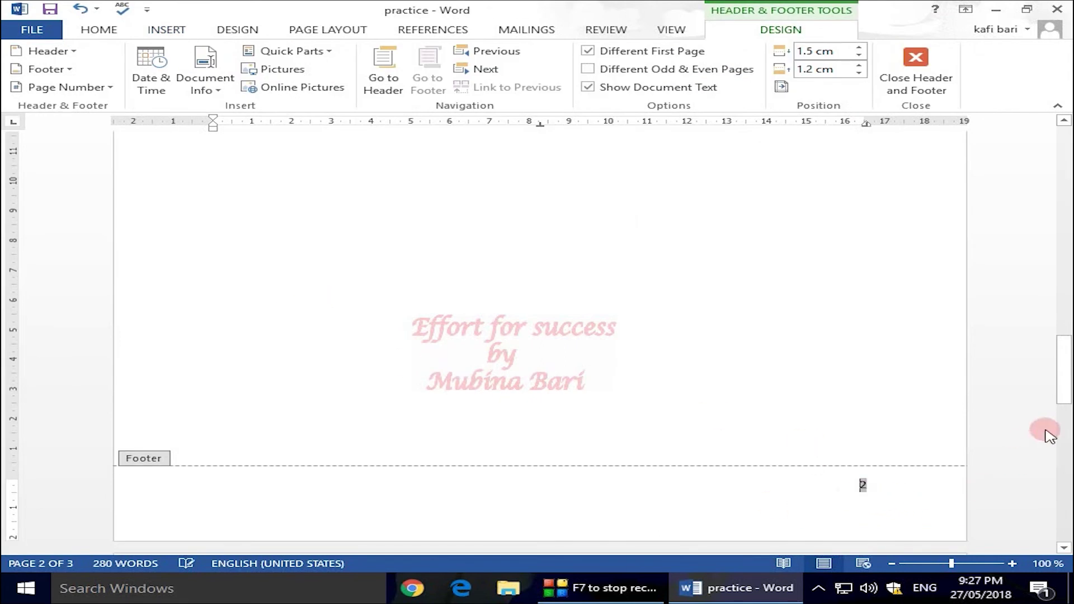
drag(1065, 385, 1061, 444)
drag(1062, 511, 1067, 390)
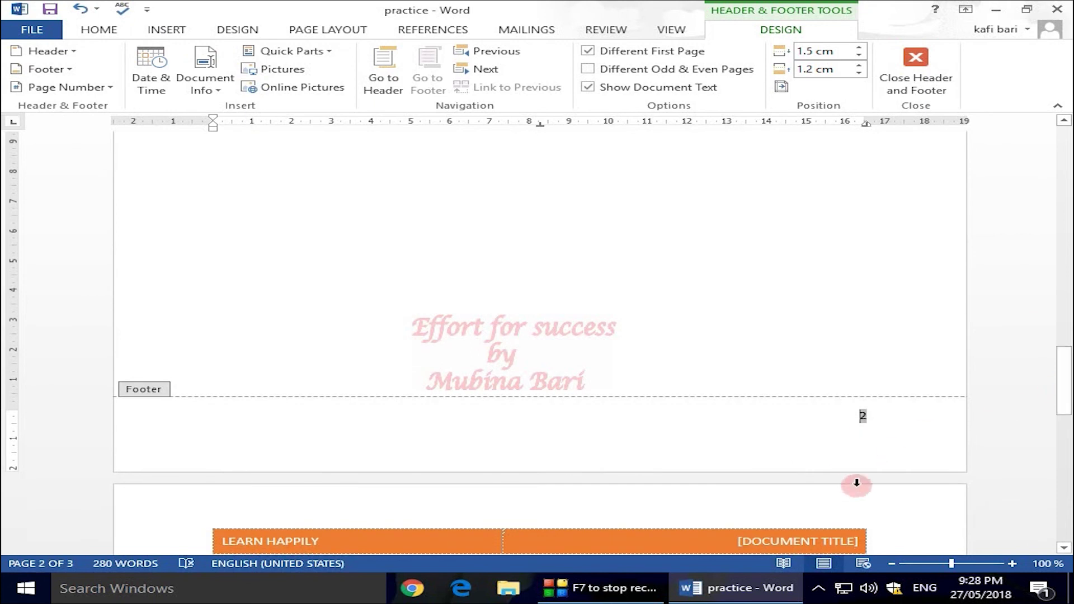
Leave footer editing and add another page to the document, then review the headers and footers across its pages.
double_click(935, 362)
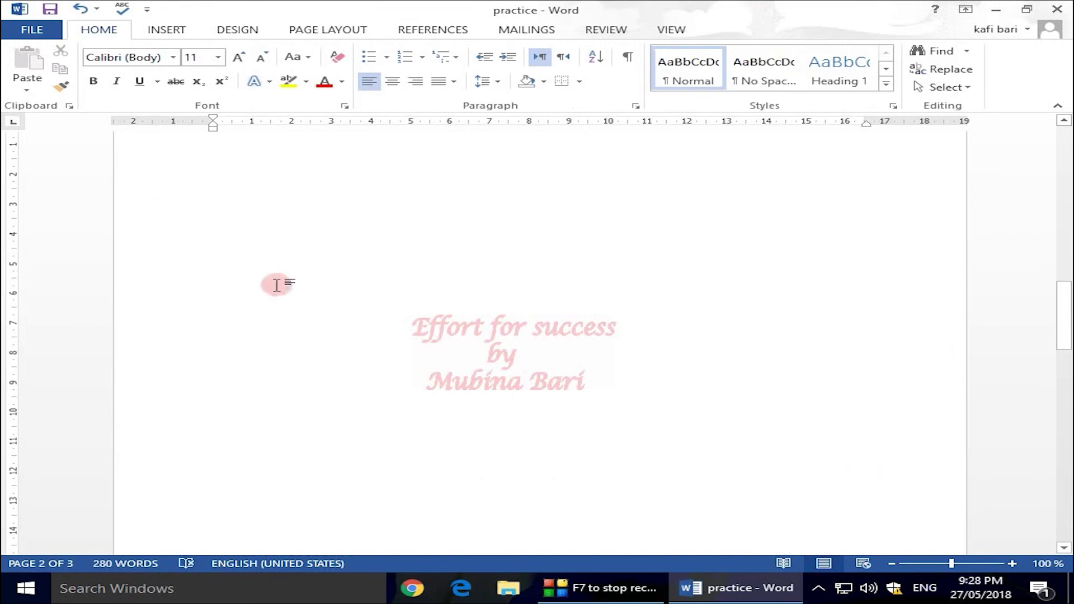
click(181, 30)
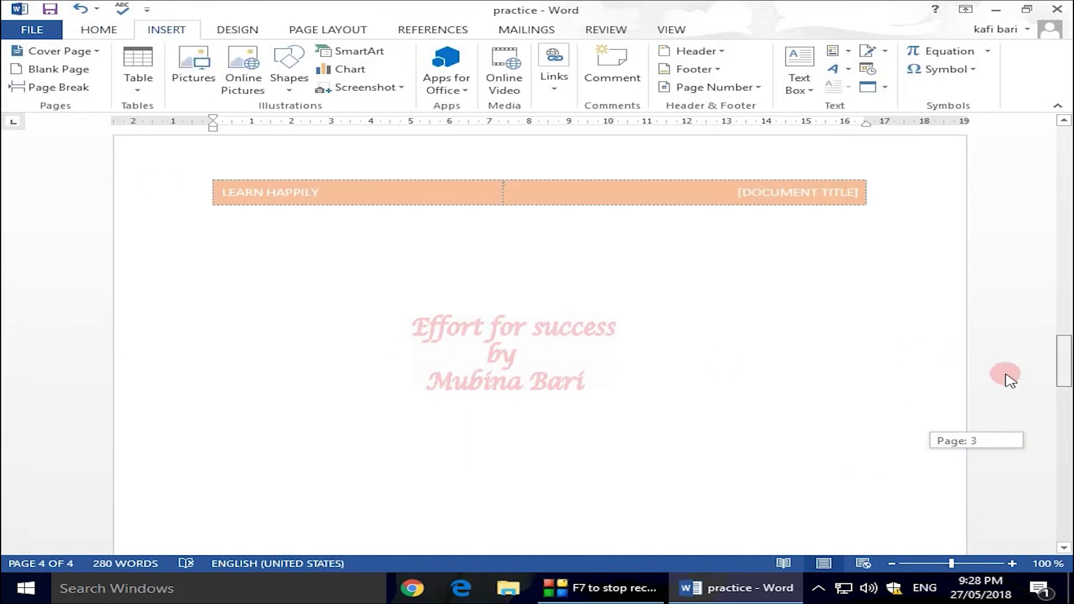
drag(1009, 381, 1008, 291)
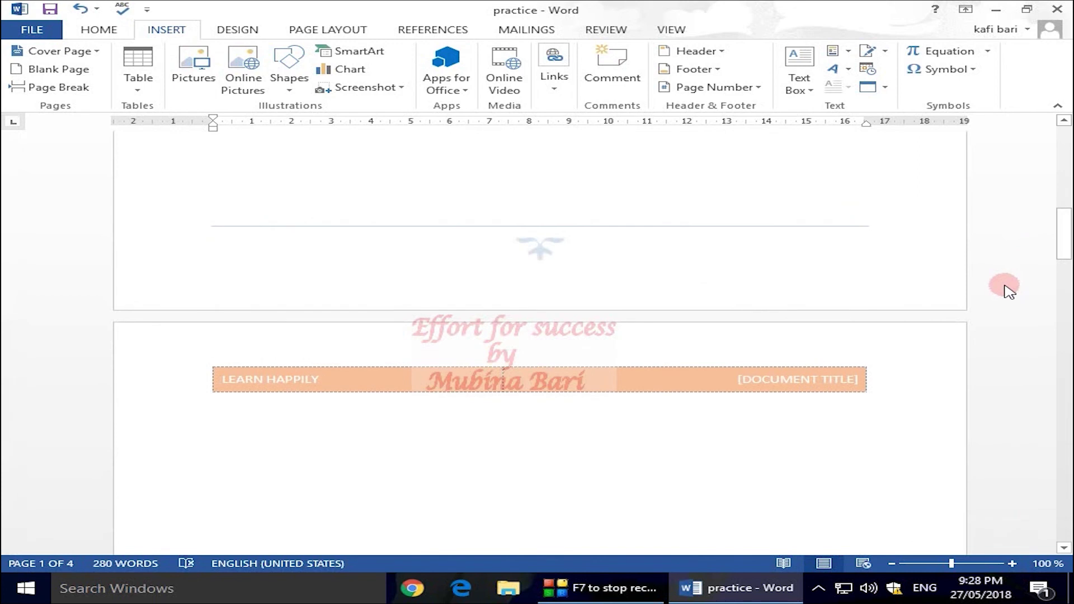